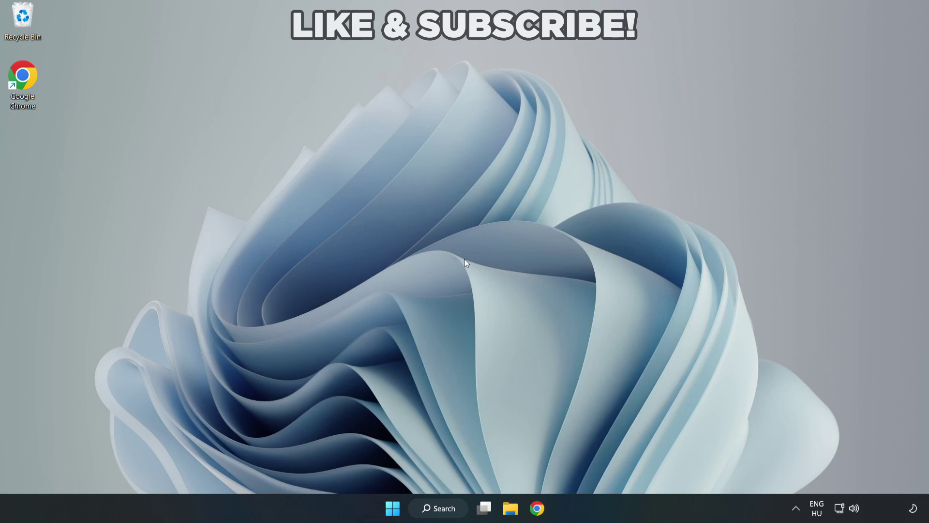
# Search Windows for 'device manager' and launch Device Manager from the results.
pyautogui.click(443, 510)
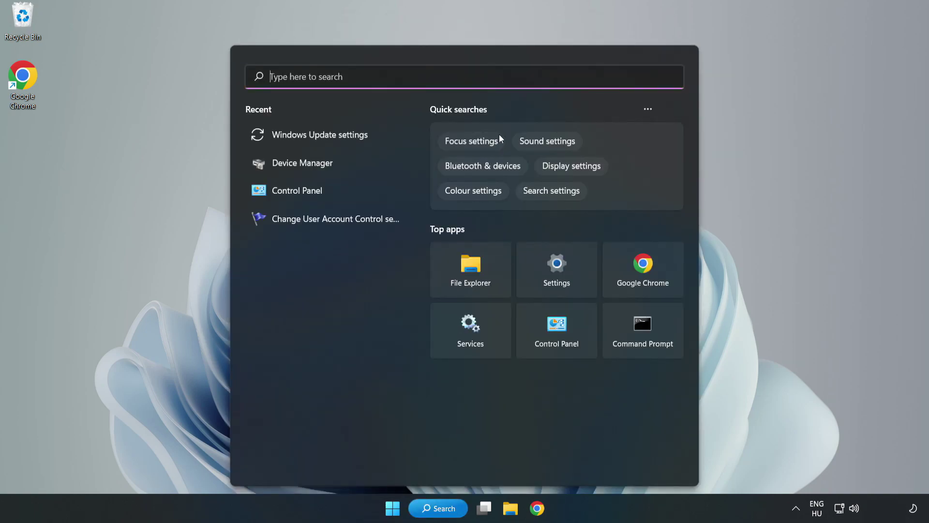
pyautogui.write('device m')
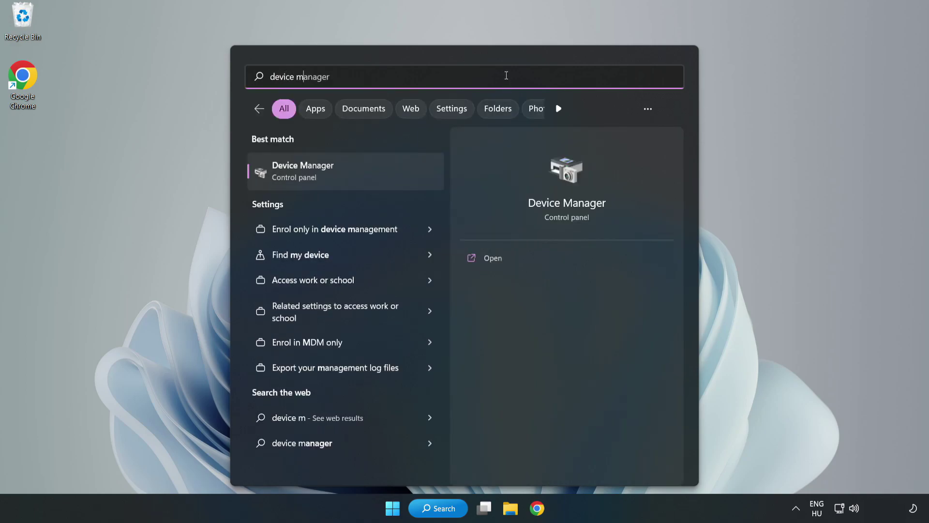
pyautogui.write('anager')
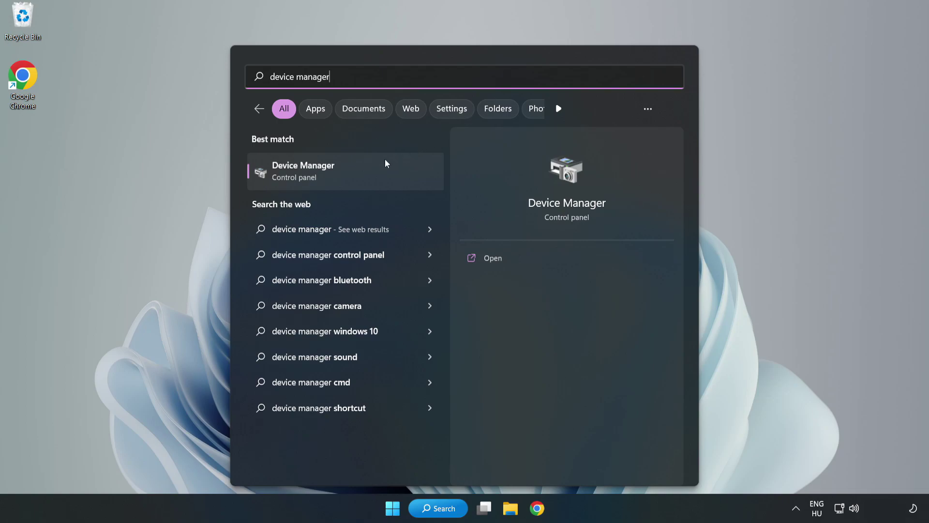
pyautogui.click(345, 175)
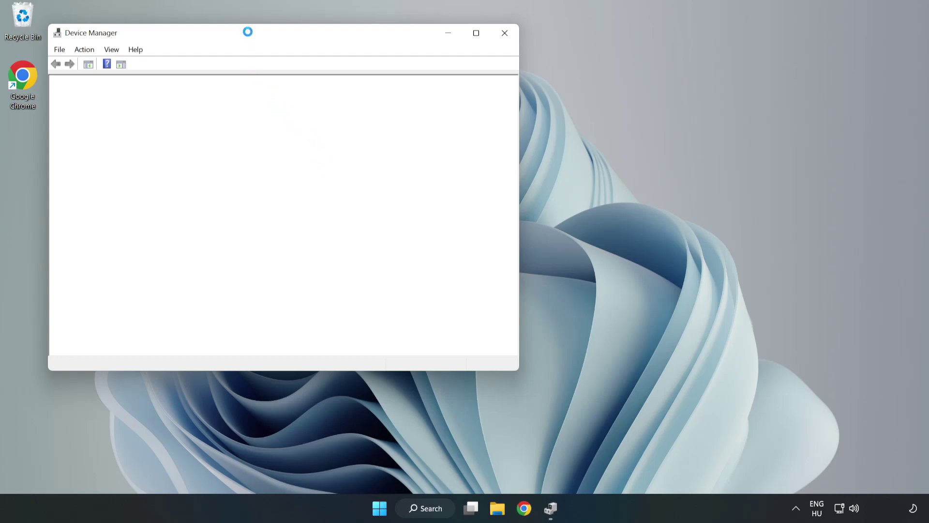
# Search automatically for a newer VMware SVGA 3D driver, confirm it's already the best, and close Device Manager.
pyautogui.moveTo(248, 36); pyautogui.dragTo(413, 84)
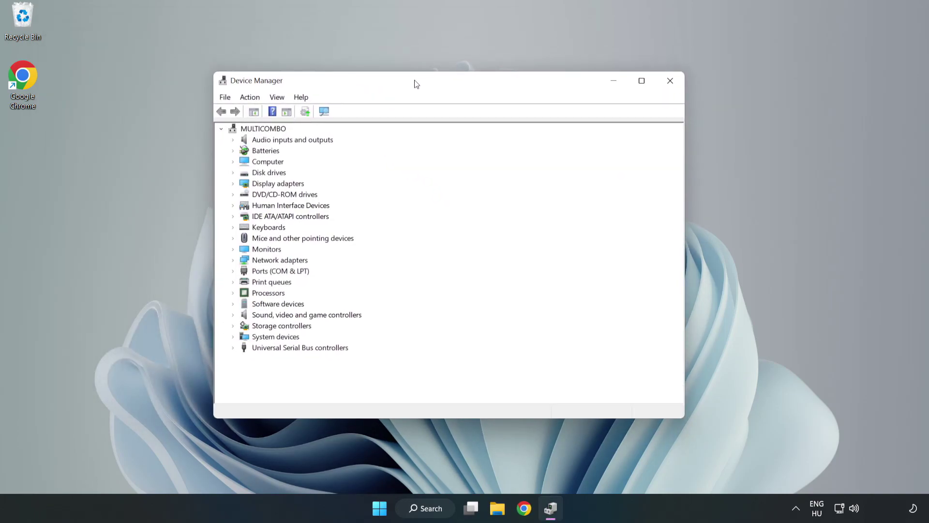
pyautogui.click(247, 185)
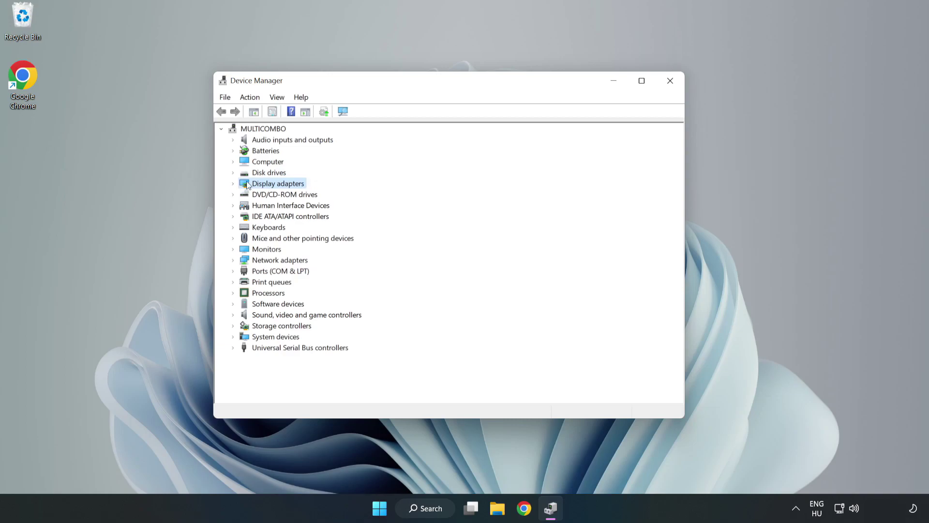
pyautogui.click(233, 184)
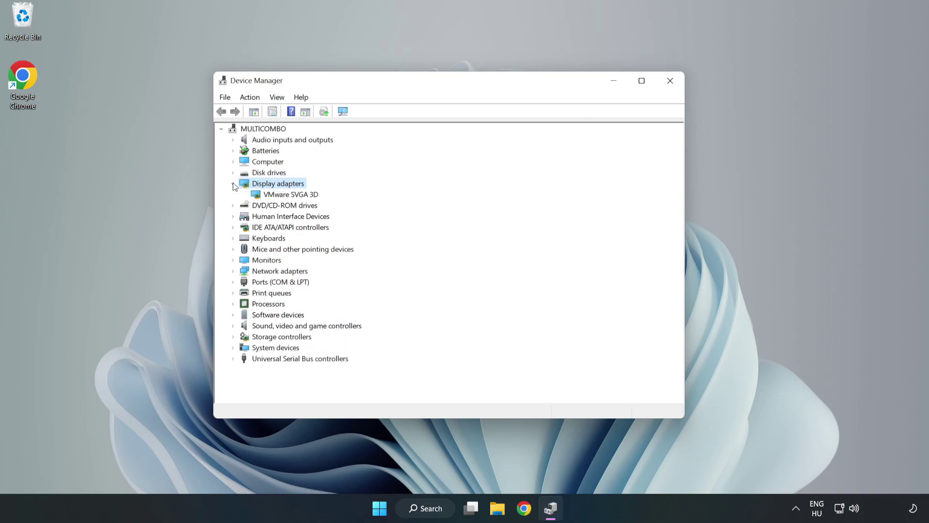
pyautogui.click(258, 195)
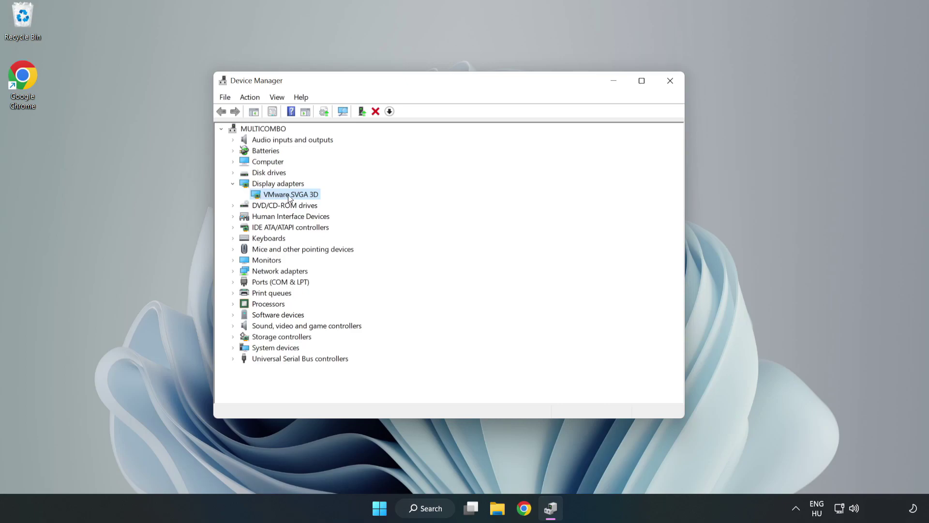
pyautogui.rightClick(289, 195)
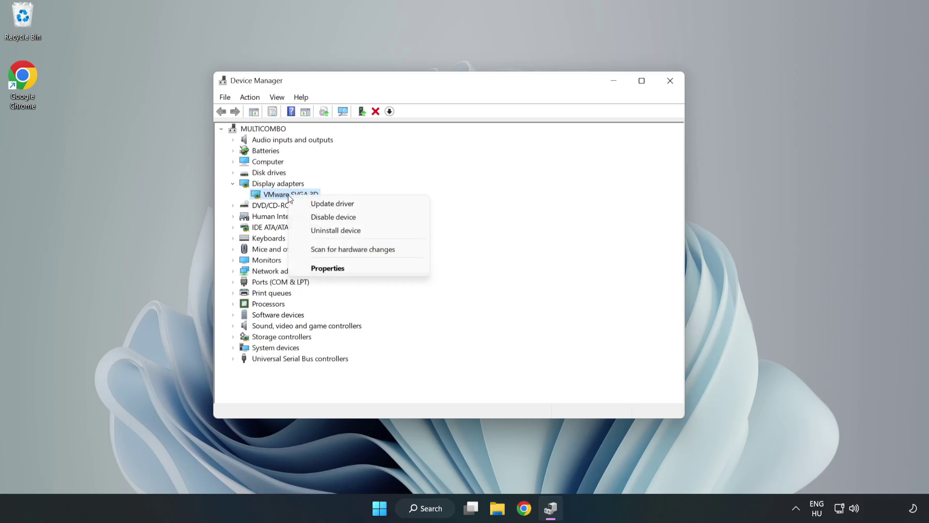
pyautogui.click(361, 208)
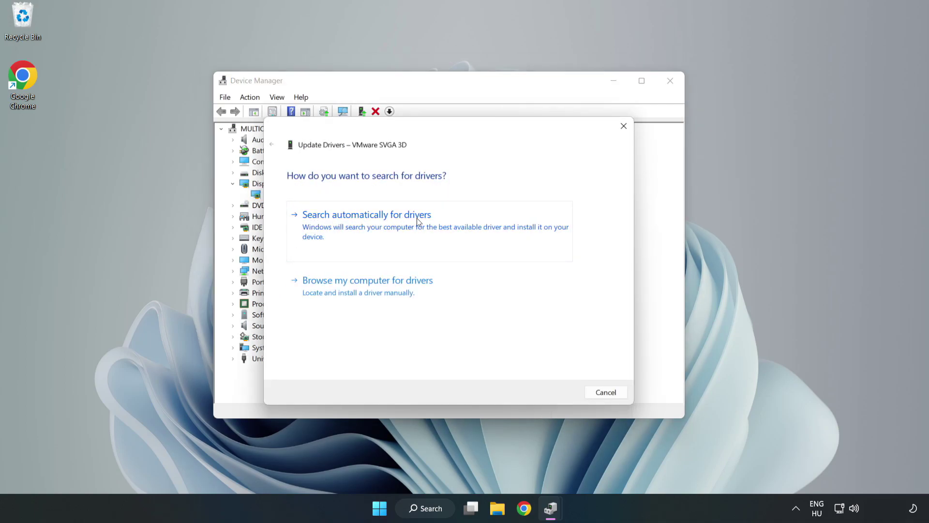
pyautogui.click(371, 226)
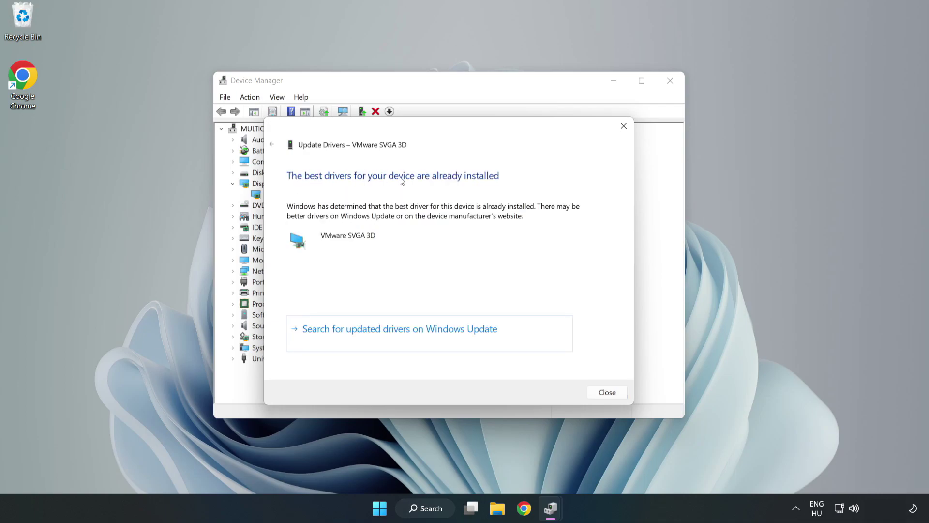
pyautogui.click(608, 393)
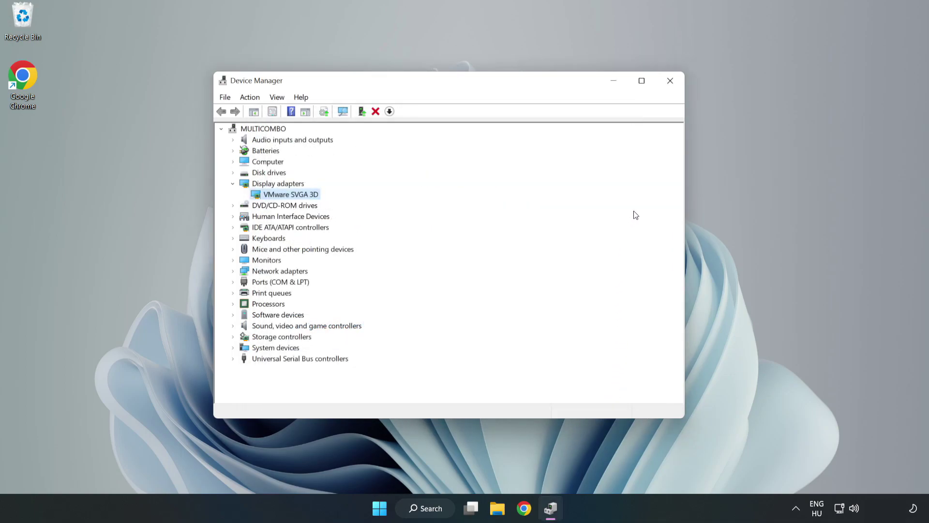
pyautogui.click(671, 83)
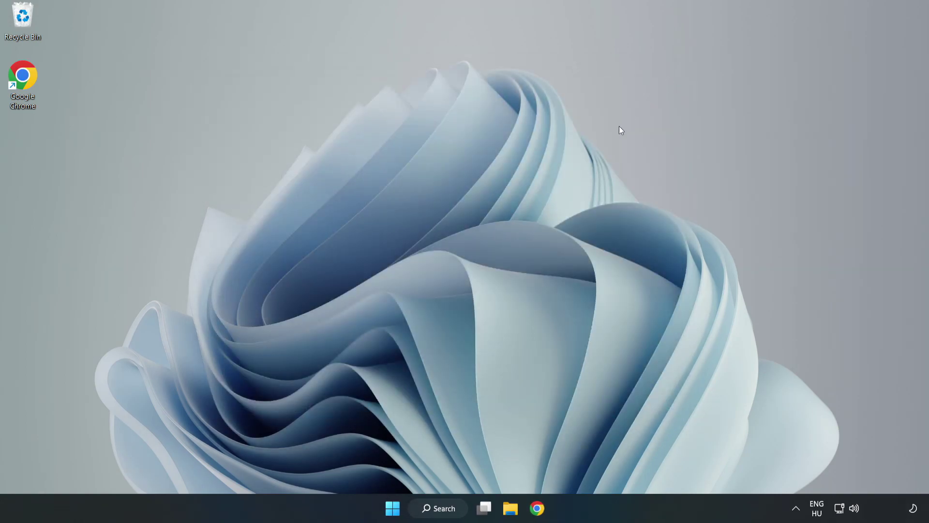
# Search Windows for 'updates' and open the Windows Update settings page.
pyautogui.click(442, 509)
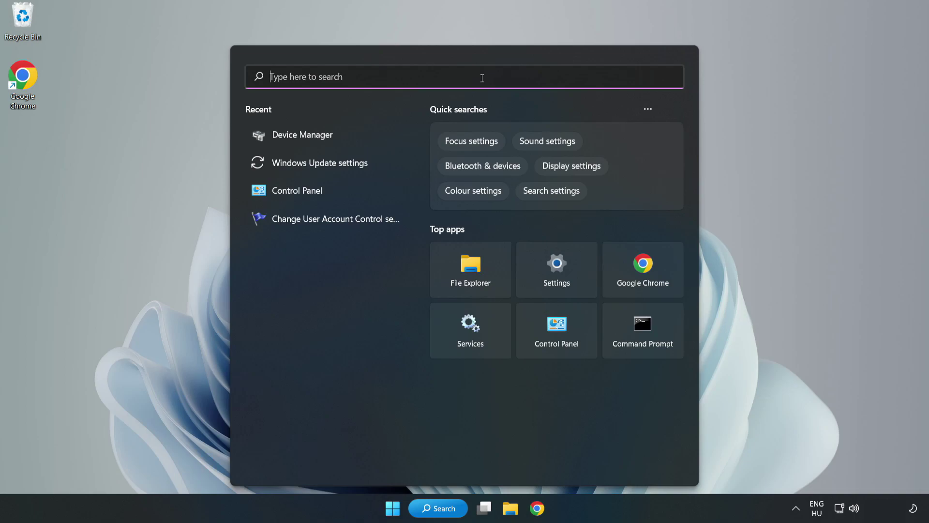
pyautogui.write('updates')
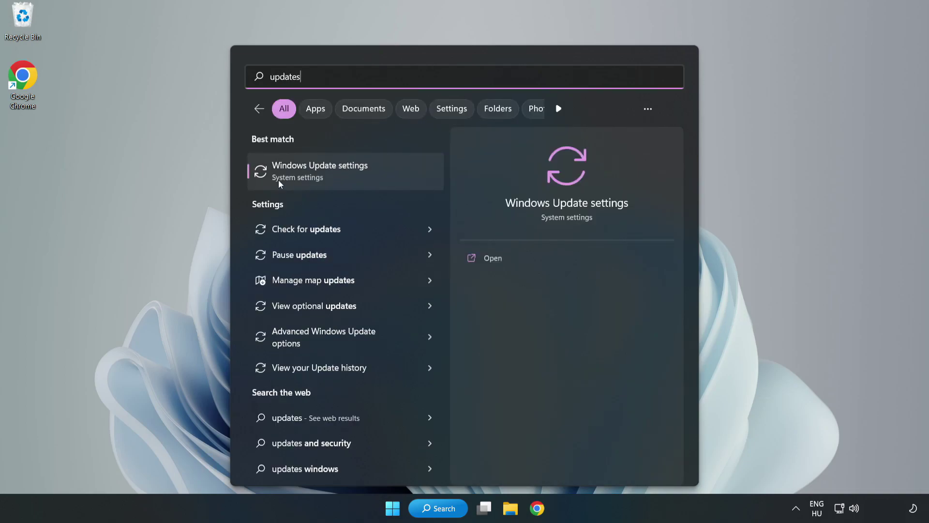
pyautogui.click(331, 175)
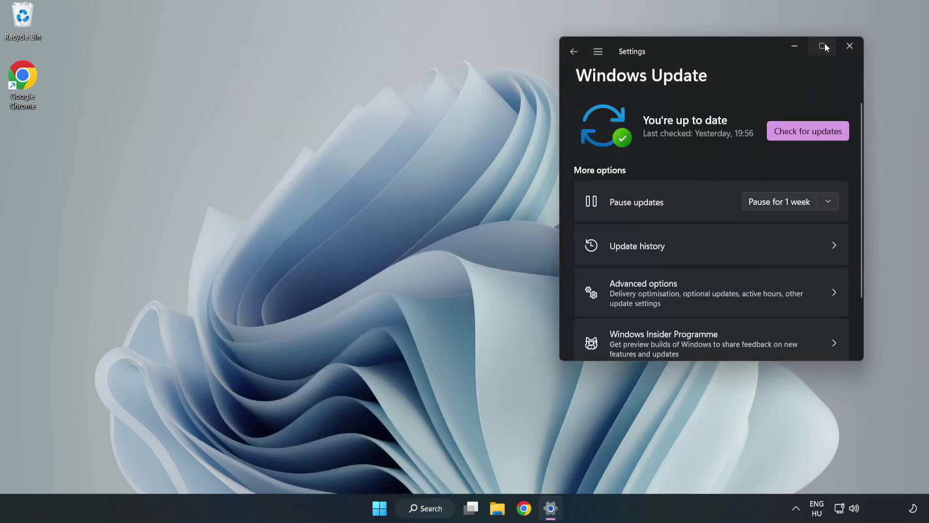
# Maximize Settings and run Check for updates on the Windows Update page.
pyautogui.click(823, 46)
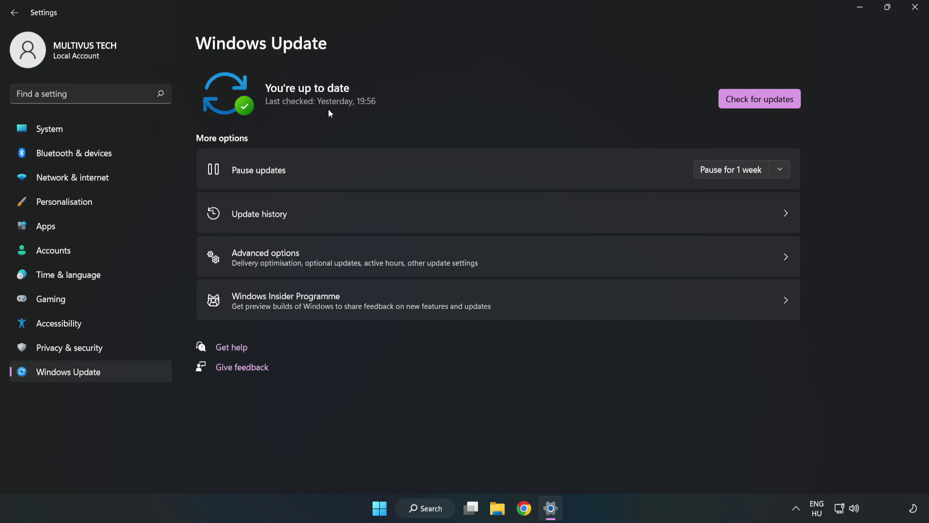
pyautogui.click(763, 101)
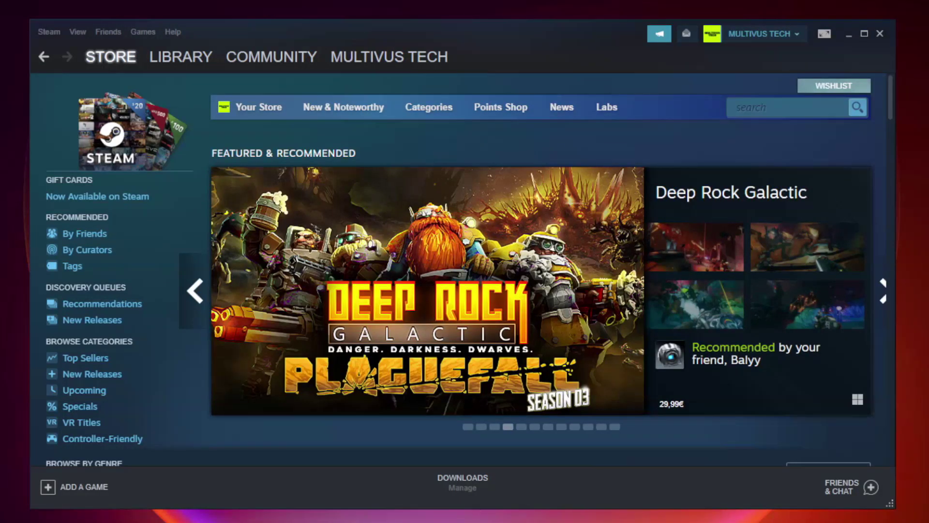
# Go to the Steam Library and bring up the context menu for YOUR NOT WORKING GAME.
pyautogui.moveTo(186, 59)
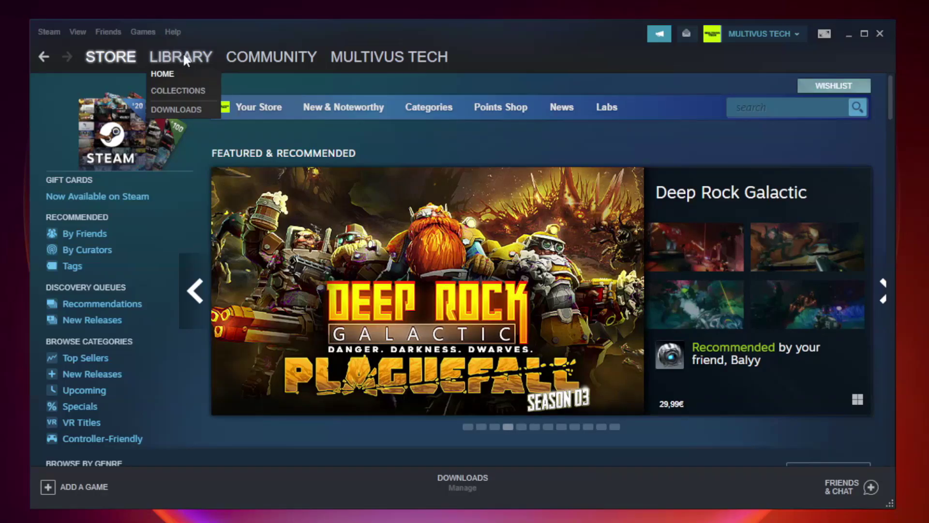
pyautogui.click(188, 61)
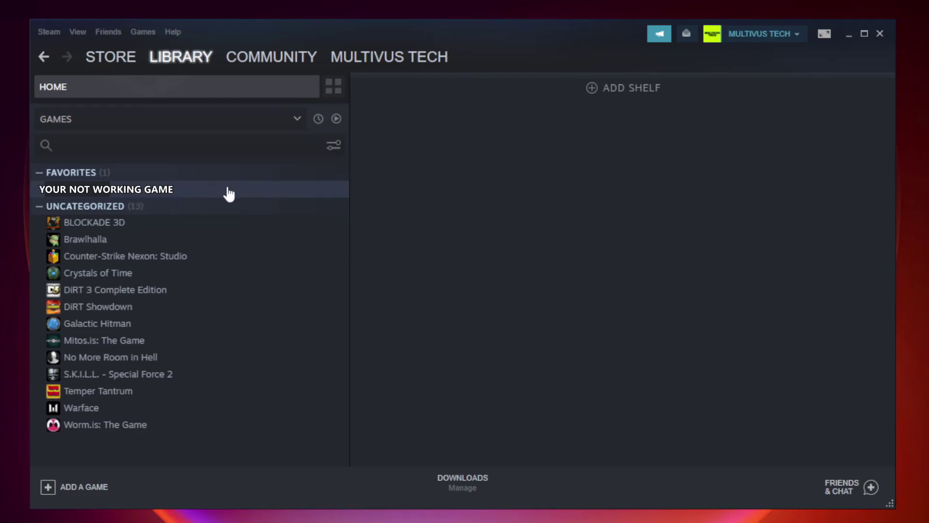
pyautogui.rightClick(201, 193)
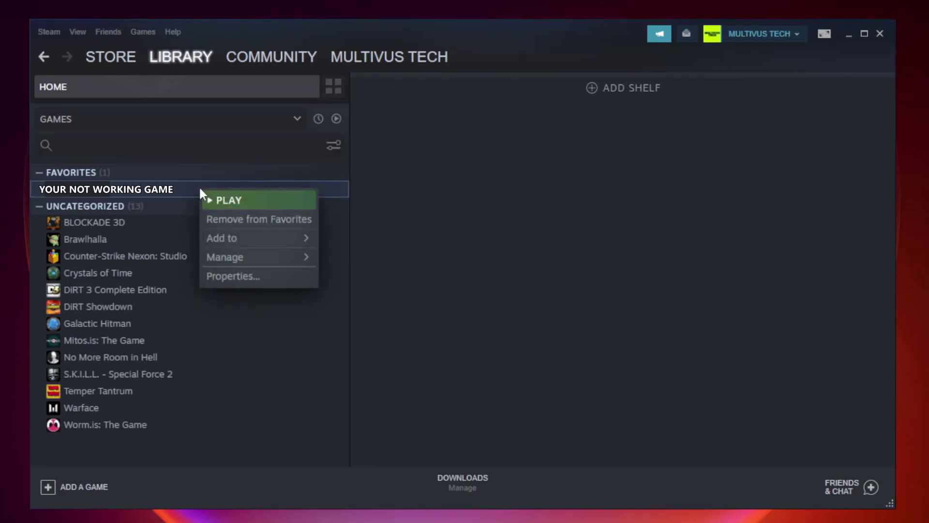
# Verify the integrity of the game's files from Properties > Local Files, validating all 9192 files.
pyautogui.click(256, 275)
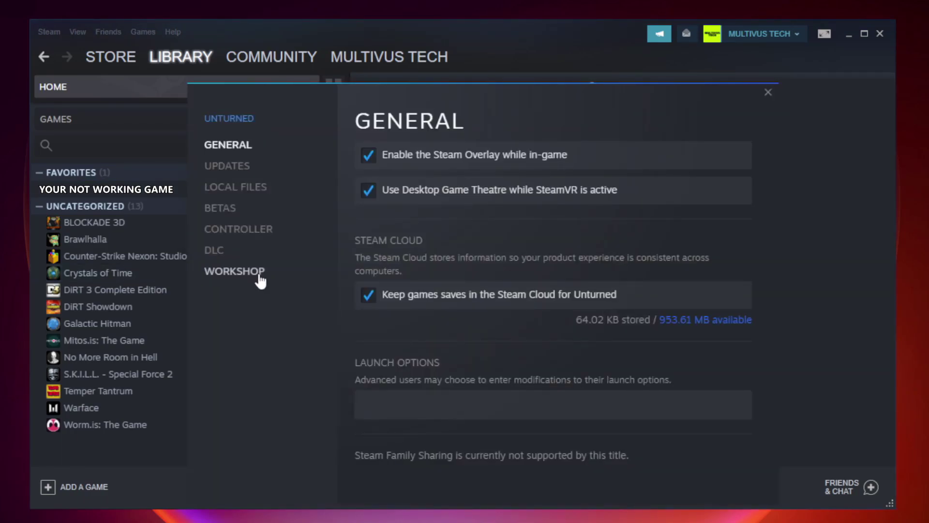
pyautogui.click(247, 192)
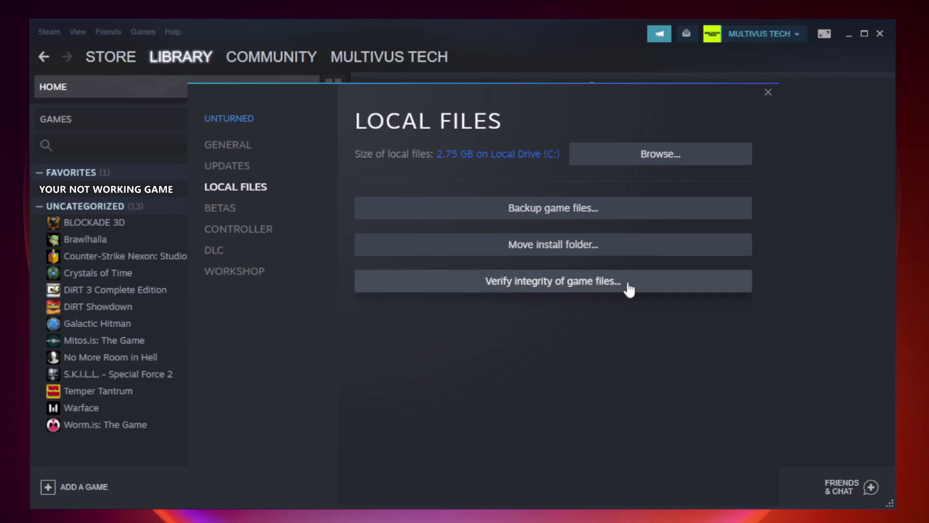
pyautogui.click(563, 286)
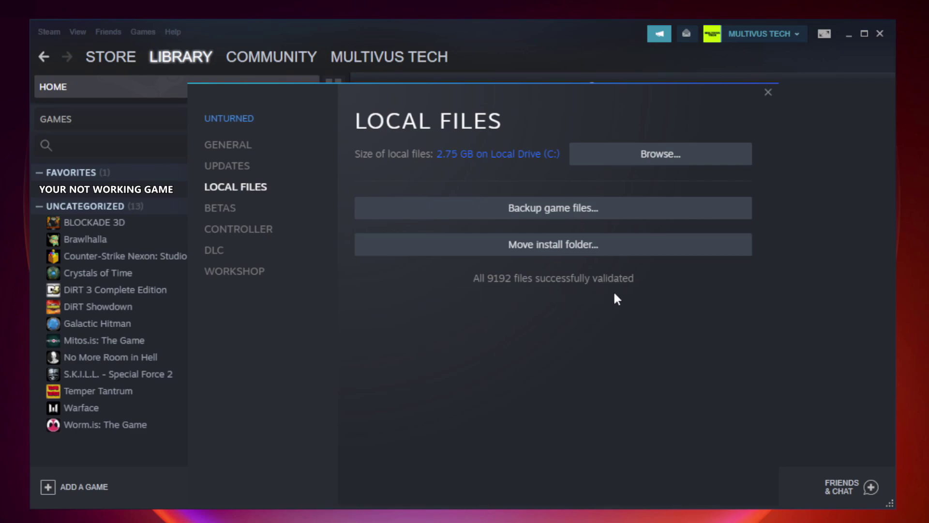
# Browse to the game's install folder and open the YOUR NOT WORKING GAME shortcut's Properties.
pyautogui.click(662, 155)
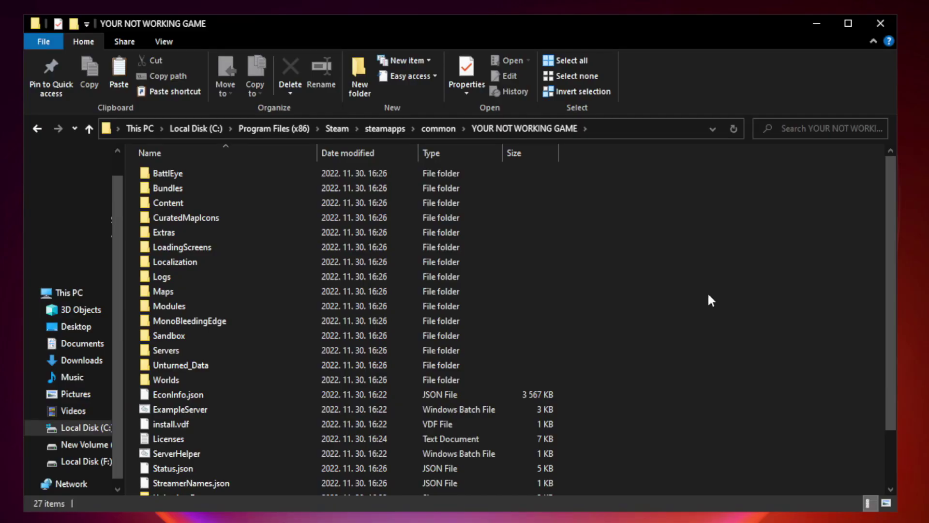
pyautogui.moveTo(892, 254); pyautogui.dragTo(893, 334)
pyautogui.click(369, 487)
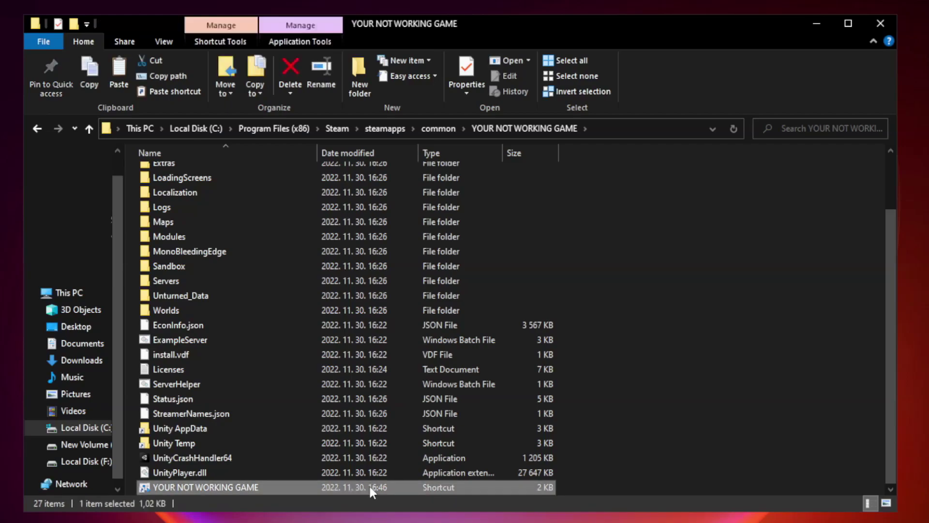
pyautogui.rightClick(314, 490)
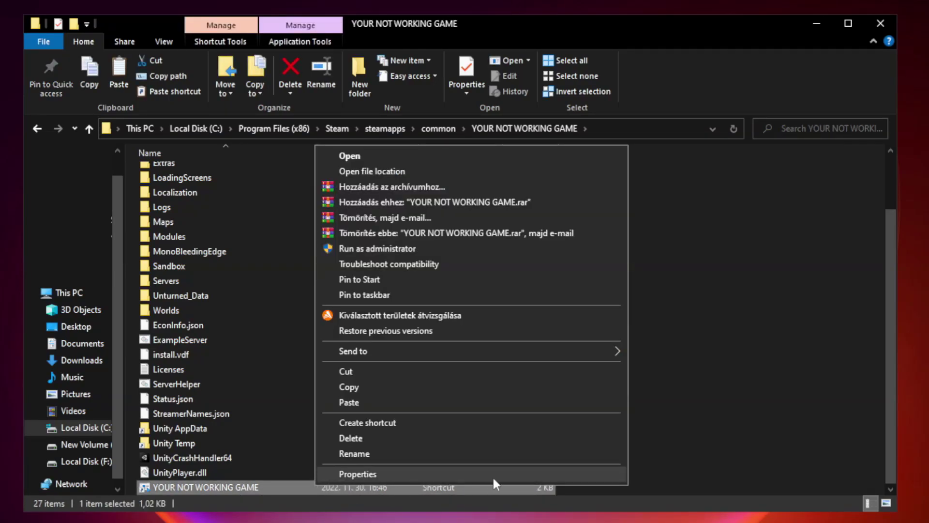
pyautogui.click(468, 474)
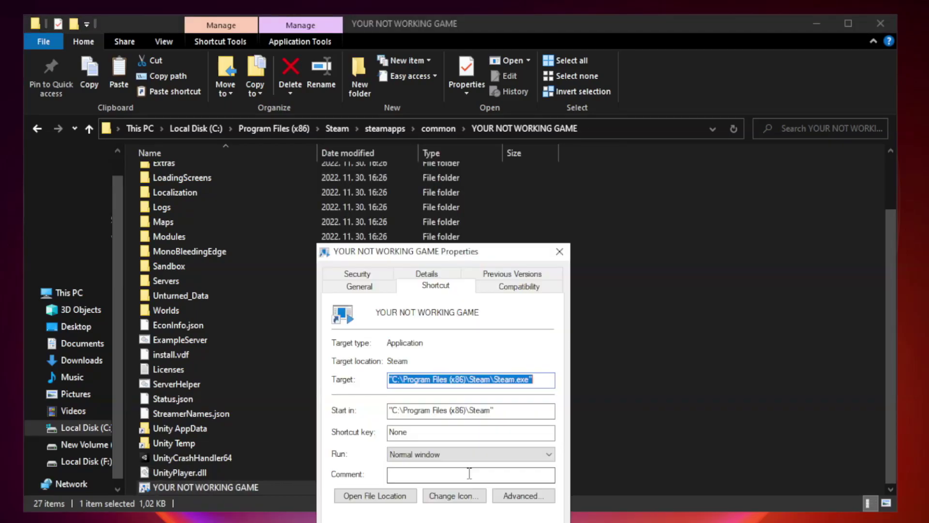
pyautogui.moveTo(462, 256); pyautogui.dragTo(462, 107)
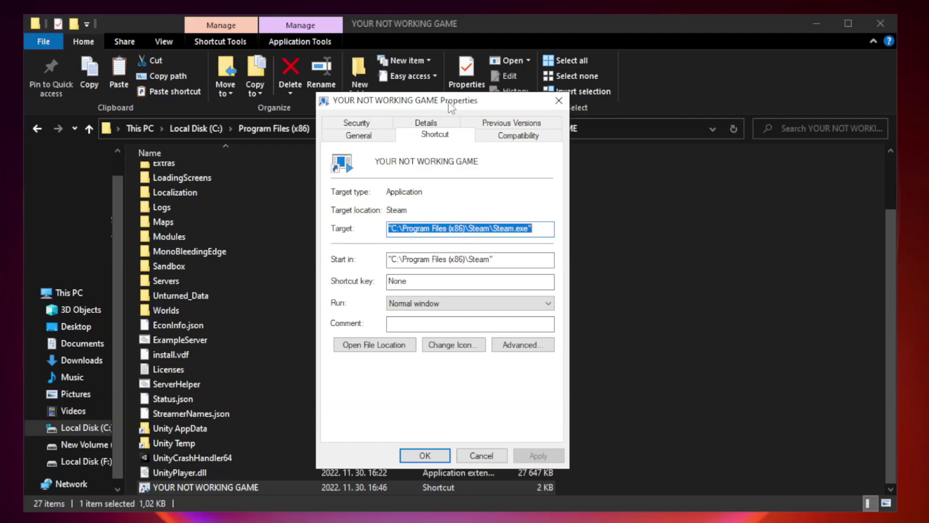
# Set the shortcut to Windows 8 compatibility, disable fullscreen optimizations, run as administrator, and apply.
pyautogui.click(517, 138)
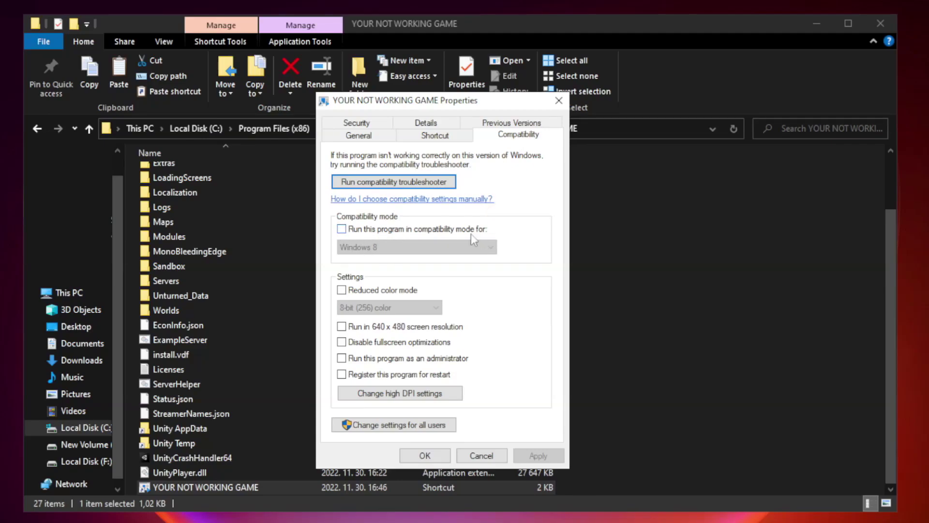
pyautogui.click(370, 230)
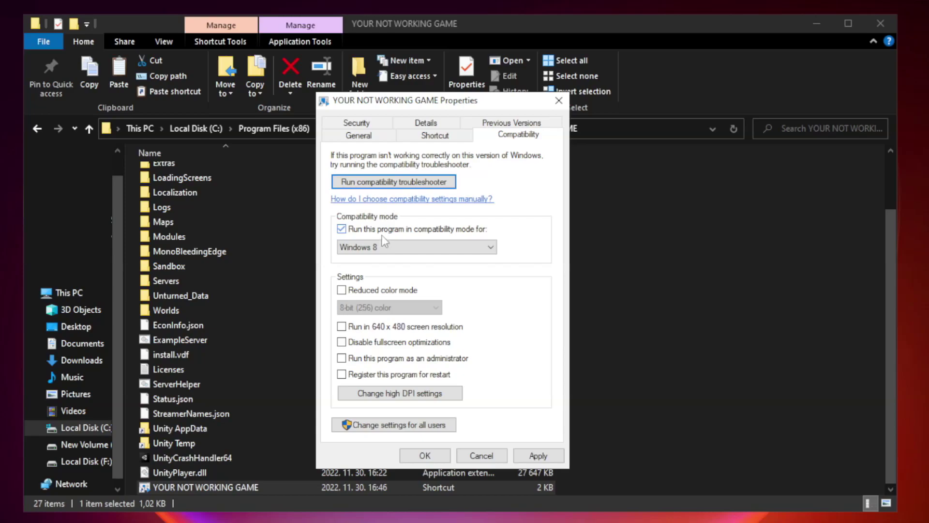
pyautogui.click(414, 247)
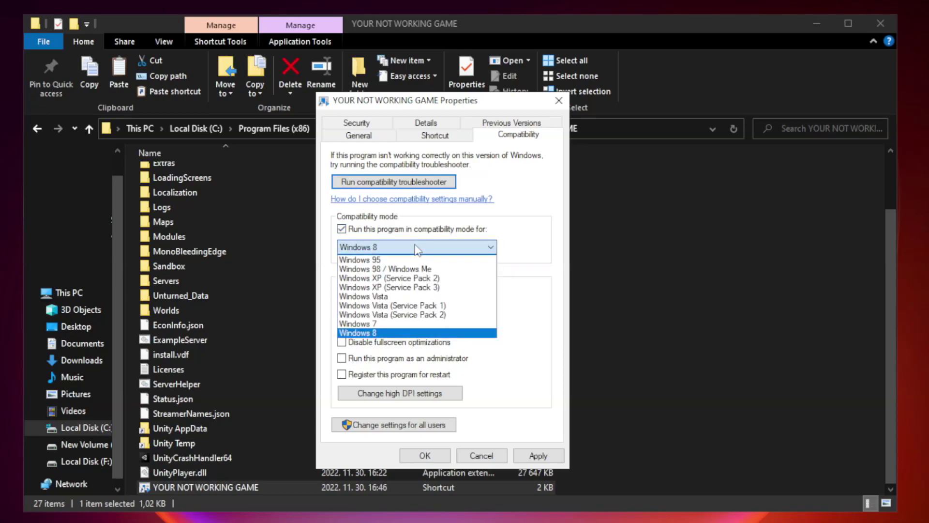
pyautogui.click(393, 334)
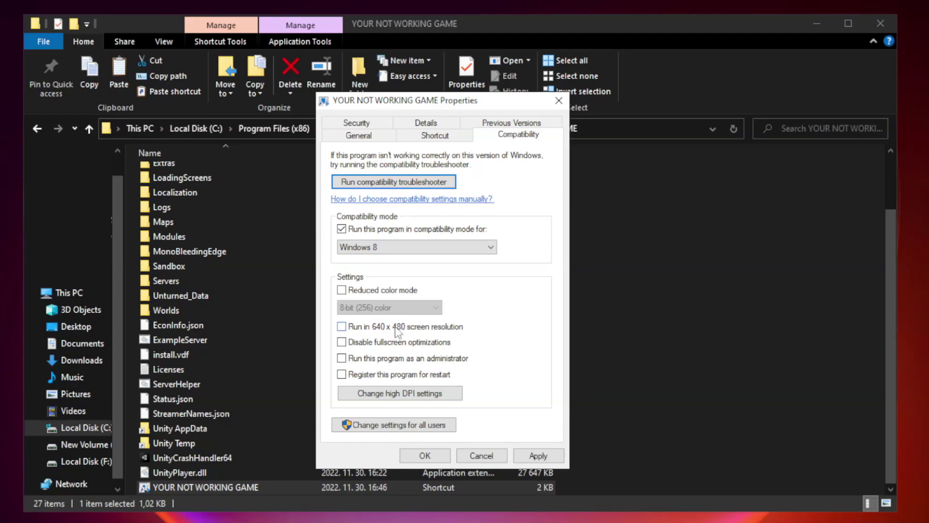
pyautogui.click(364, 344)
pyautogui.click(365, 361)
pyautogui.click(538, 456)
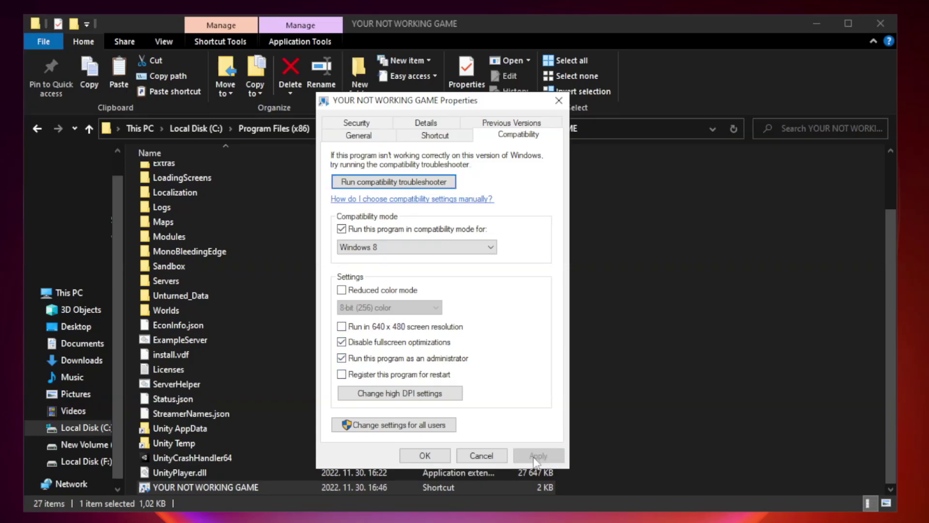
pyautogui.click(424, 456)
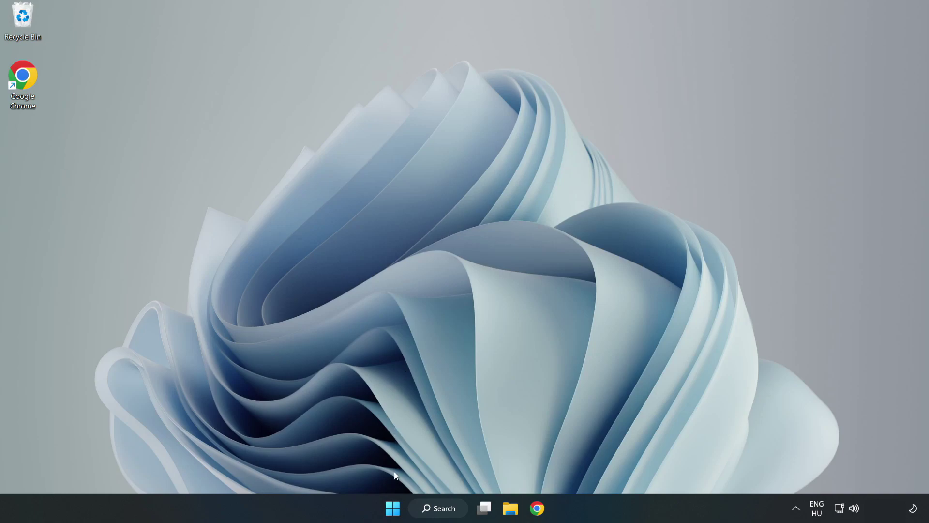
# Launch Task Manager from the Start button menu and show its Startup apps list.
pyautogui.rightClick(393, 511)
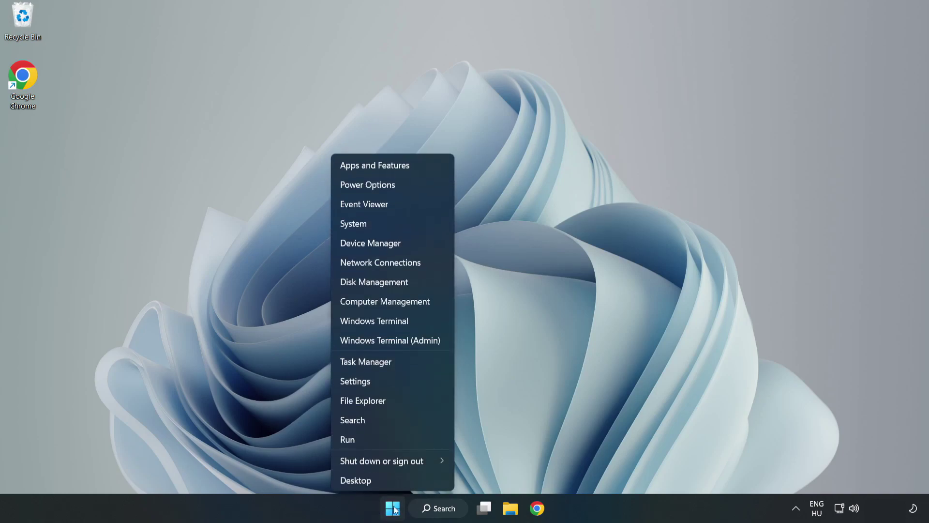
pyautogui.click(392, 363)
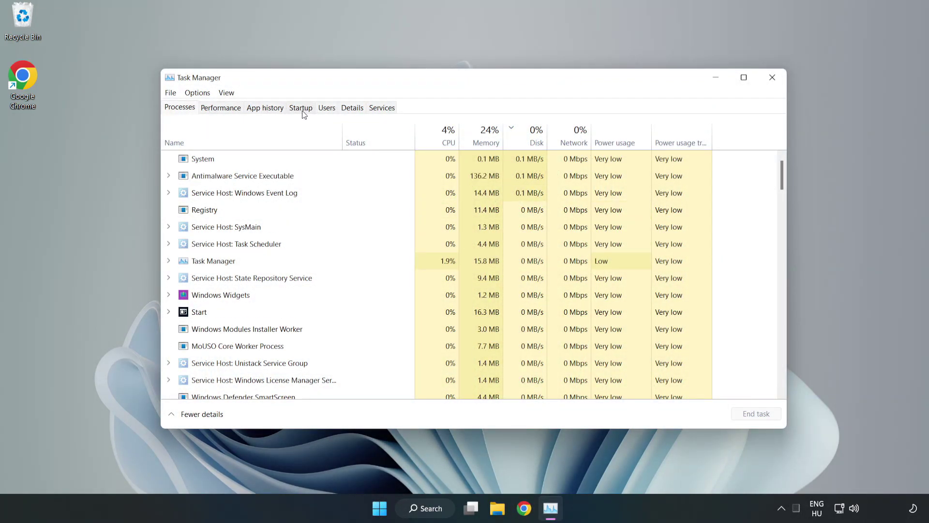
pyautogui.click(302, 110)
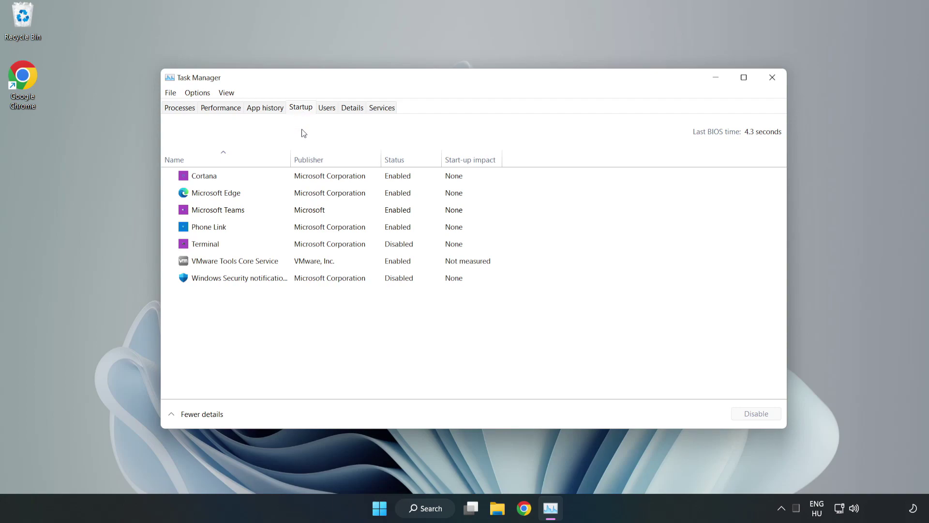
# Disable Cortana, Microsoft Edge, Microsoft Teams and Phone Link from launching at startup.
pyautogui.click(753, 413)
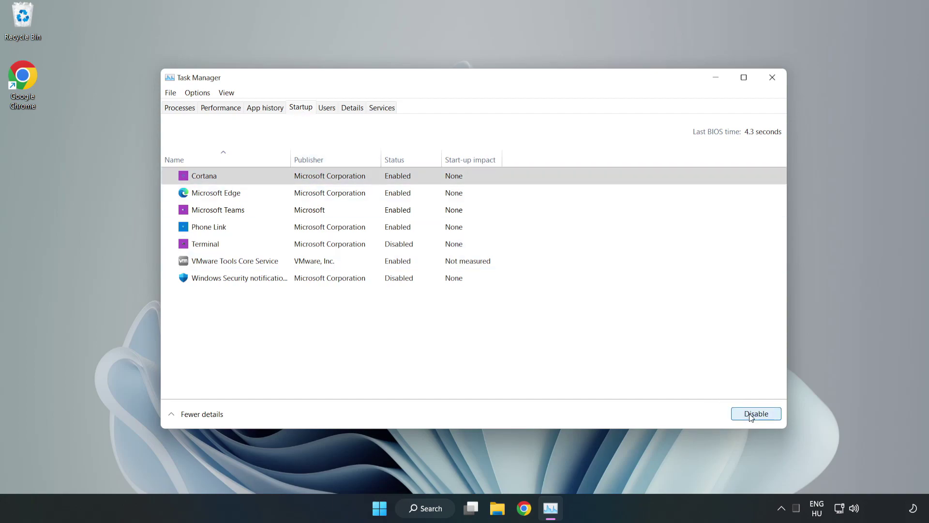
pyautogui.click(401, 192)
pyautogui.click(756, 414)
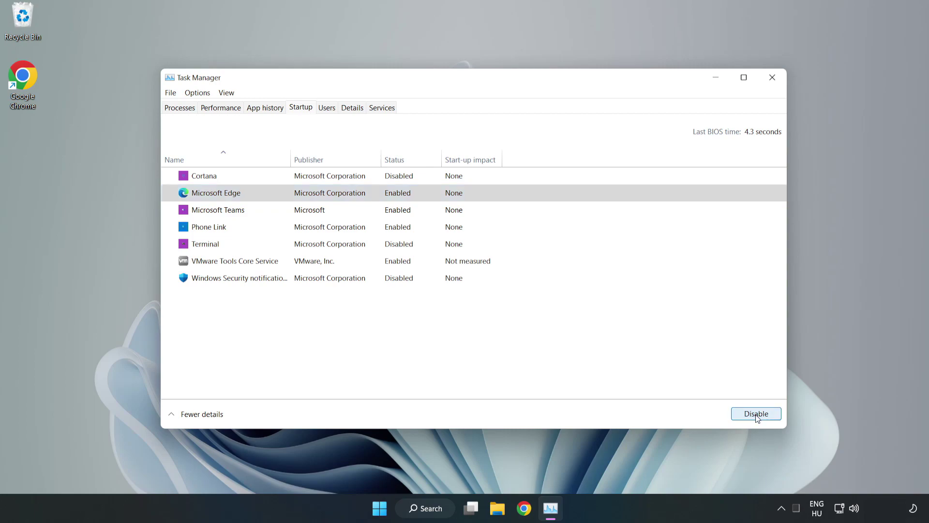
pyautogui.click(338, 210)
pyautogui.click(755, 414)
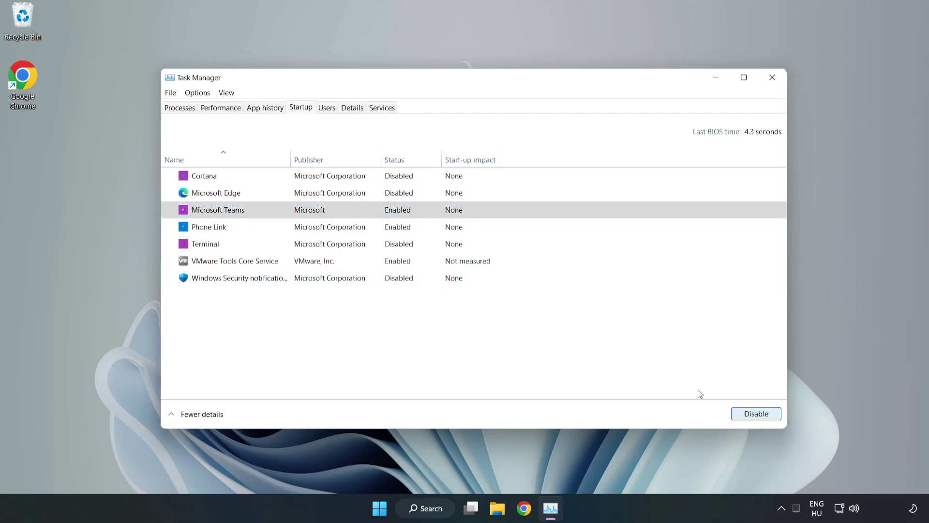
pyautogui.click(311, 230)
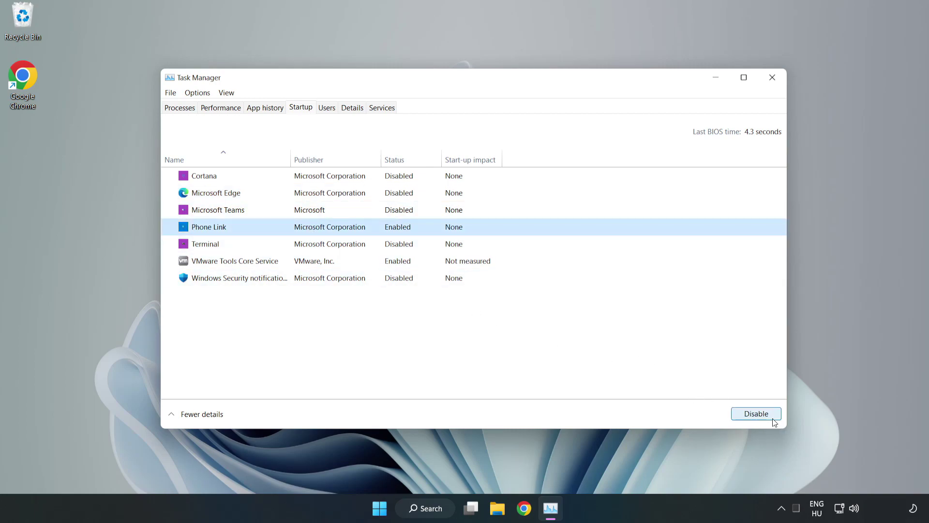
pyautogui.click(738, 415)
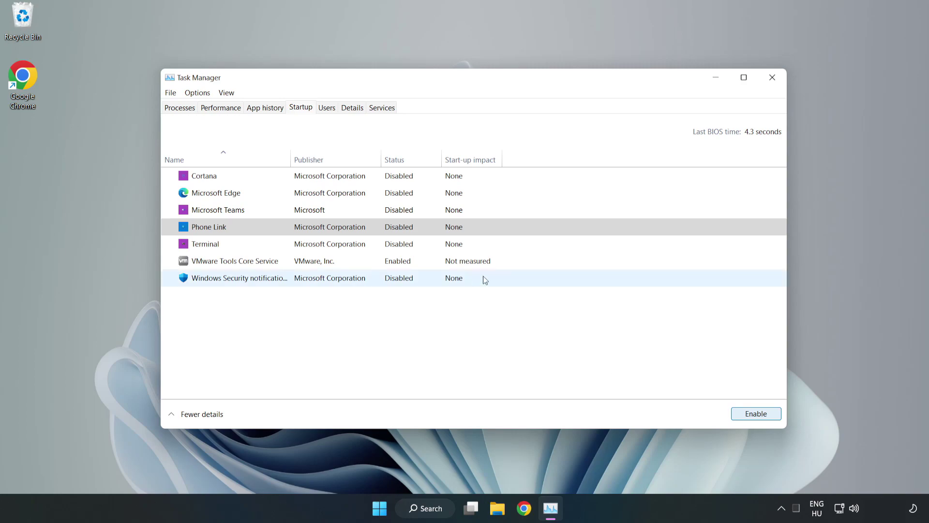
# Close Task Manager and search Windows for 'security' to find Windows Security.
pyautogui.click(773, 79)
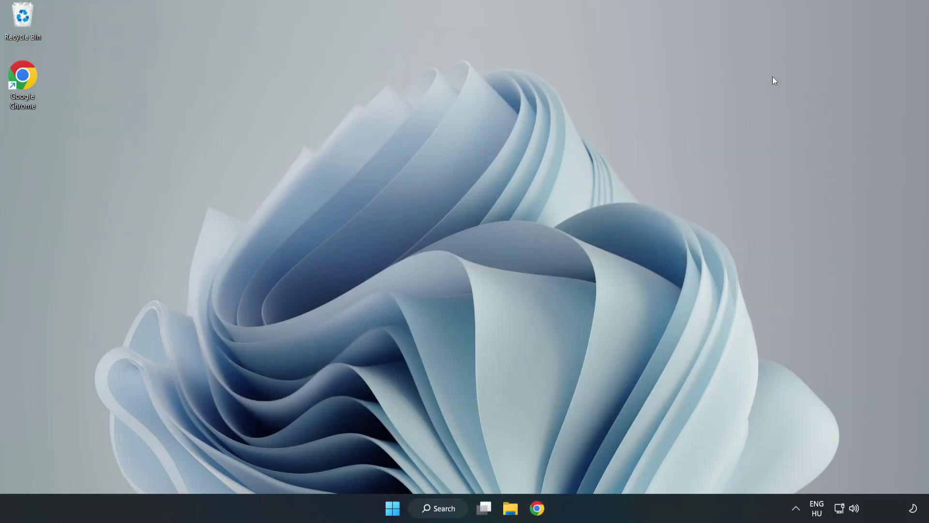
pyautogui.click(444, 508)
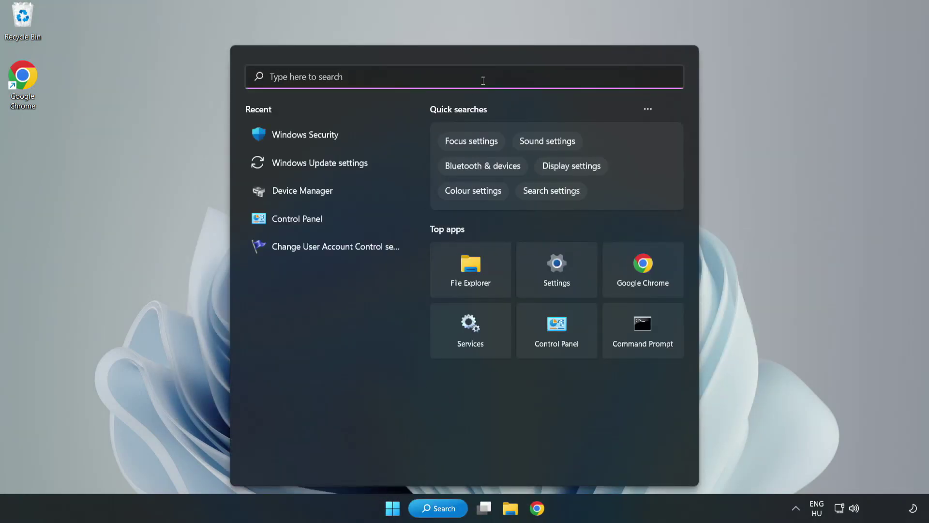
pyautogui.write('sec')
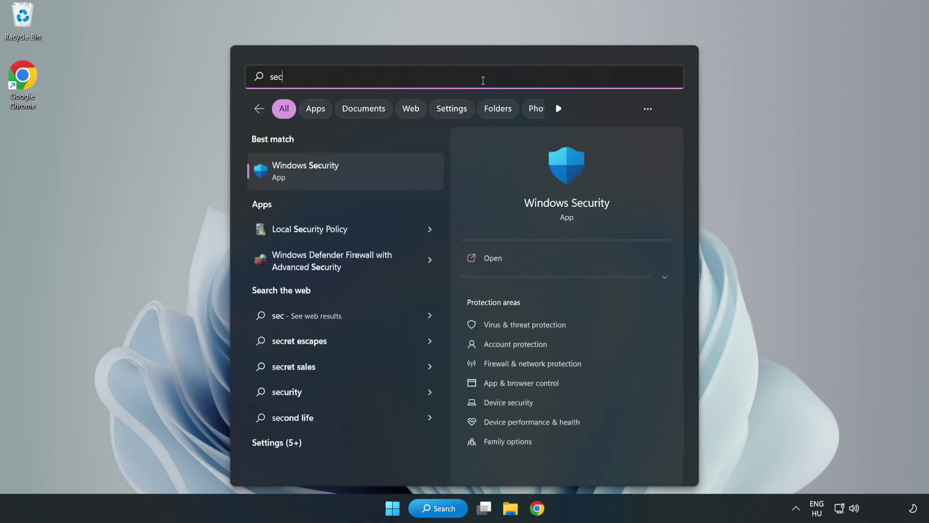
pyautogui.write('urity')
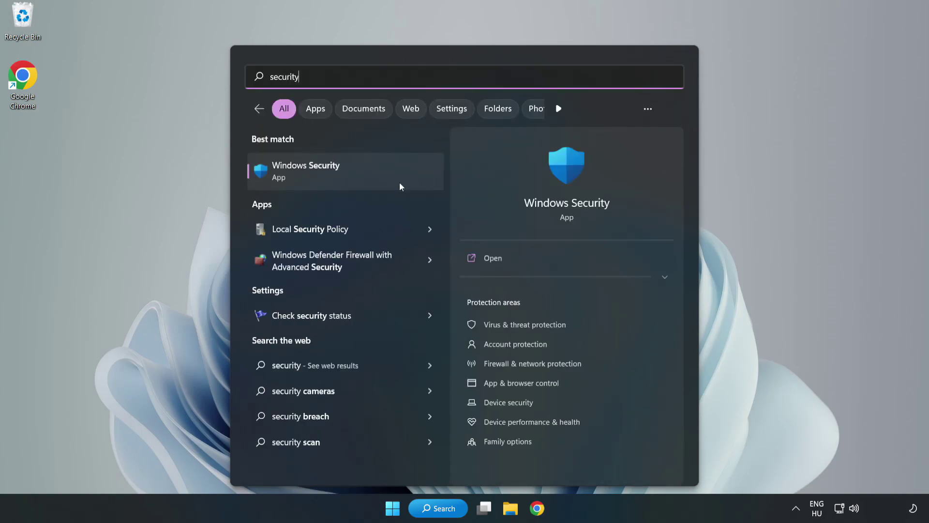
# Launch Windows Security and go to the Virus & threat protection Manage settings page.
pyautogui.click(337, 179)
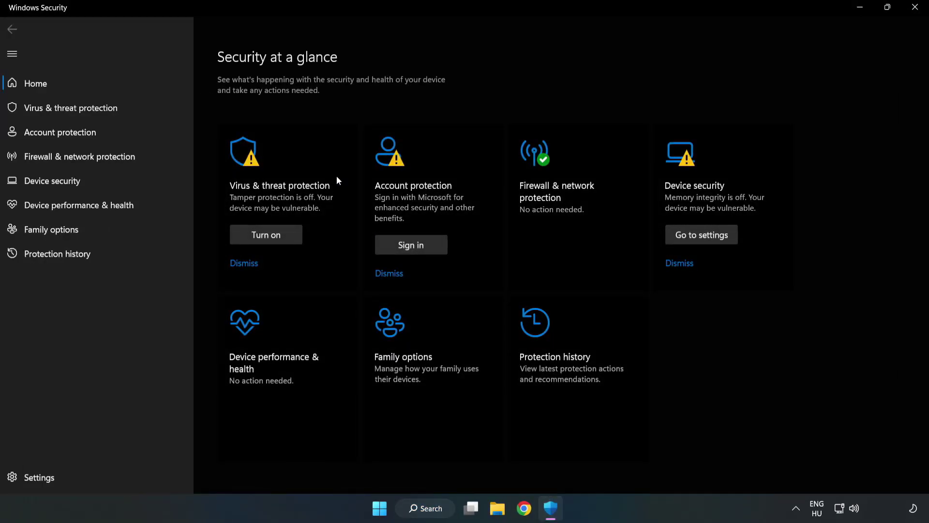
pyautogui.click(60, 111)
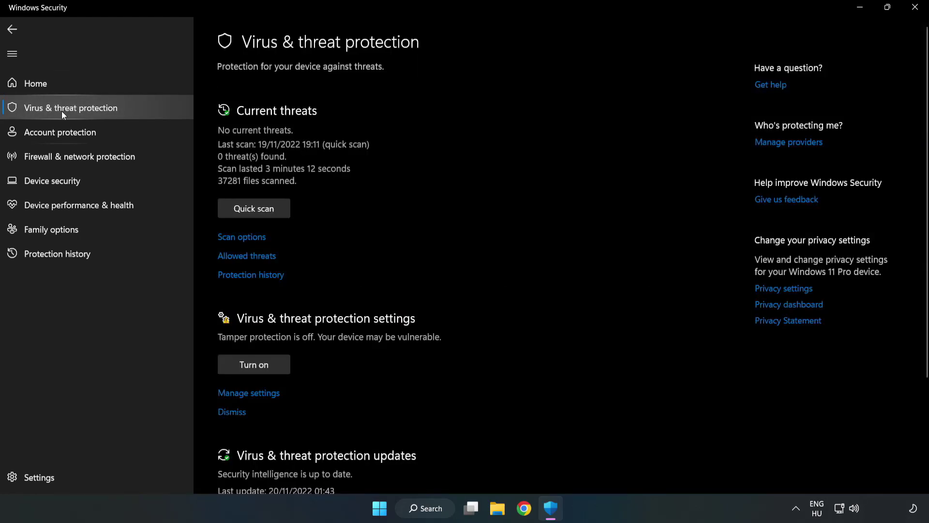
pyautogui.scroll(-1, 484, 187)
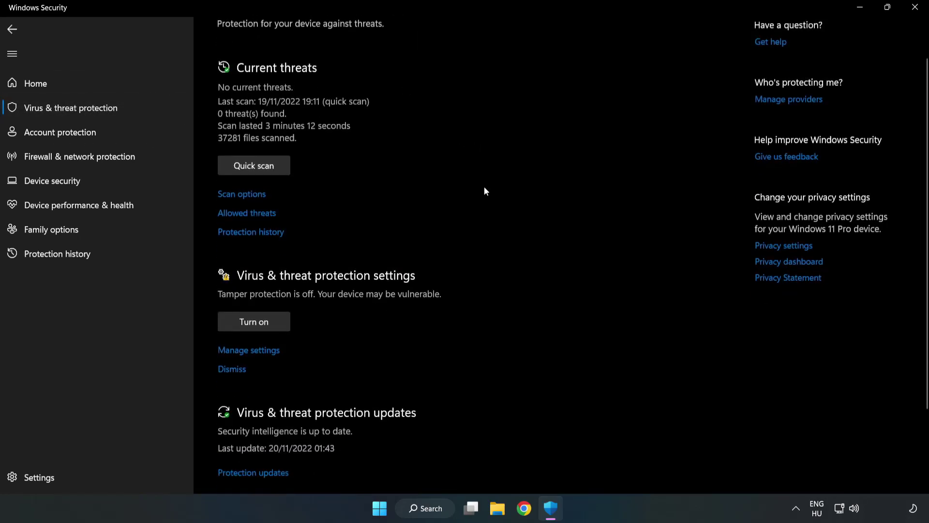
pyautogui.scroll(-2, 485, 191)
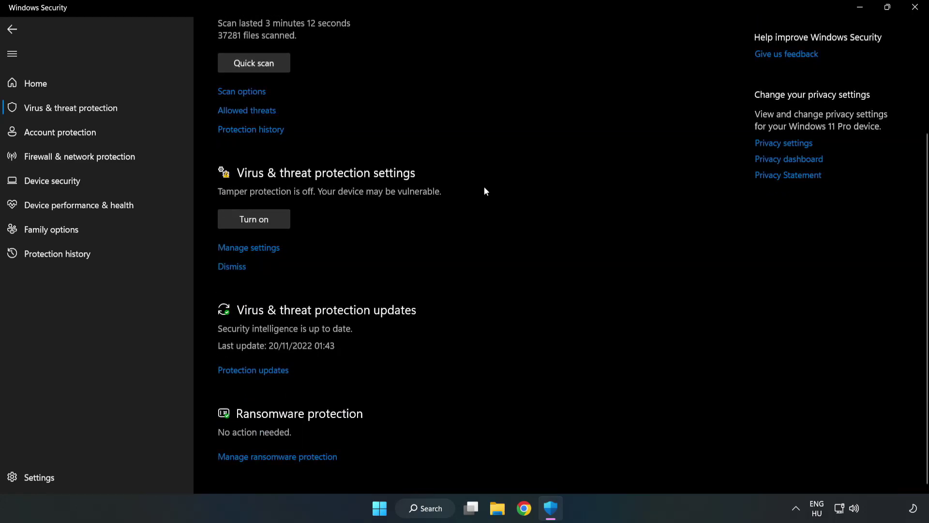
pyautogui.click(242, 248)
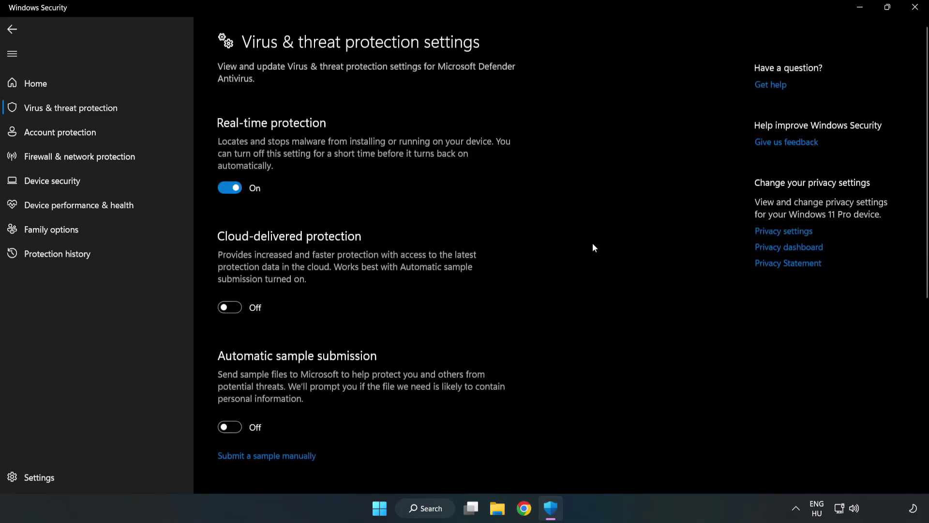
pyautogui.scroll(-7, 593, 247)
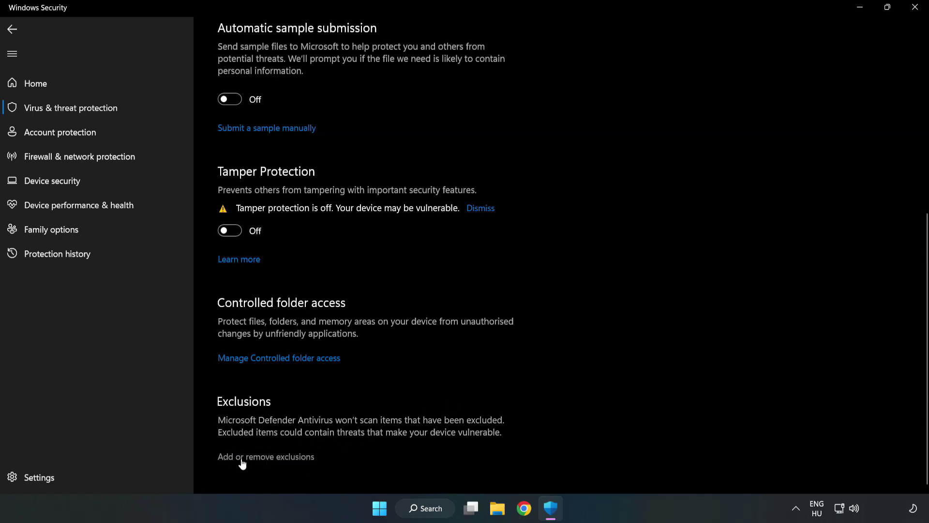
# Go to 'Add or remove exclusions' and expand 'Add an exclusion' to show File, Folder, File type, Process.
pyautogui.click(283, 460)
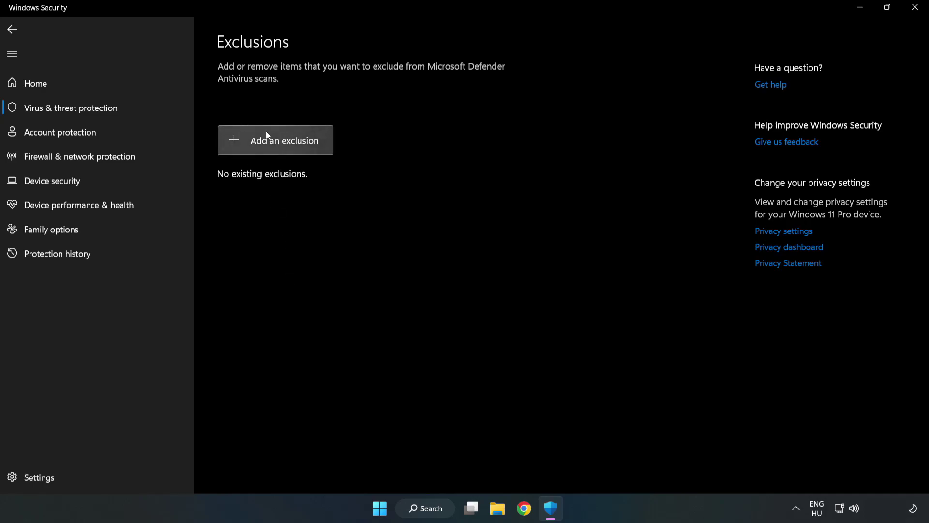
pyautogui.click(285, 146)
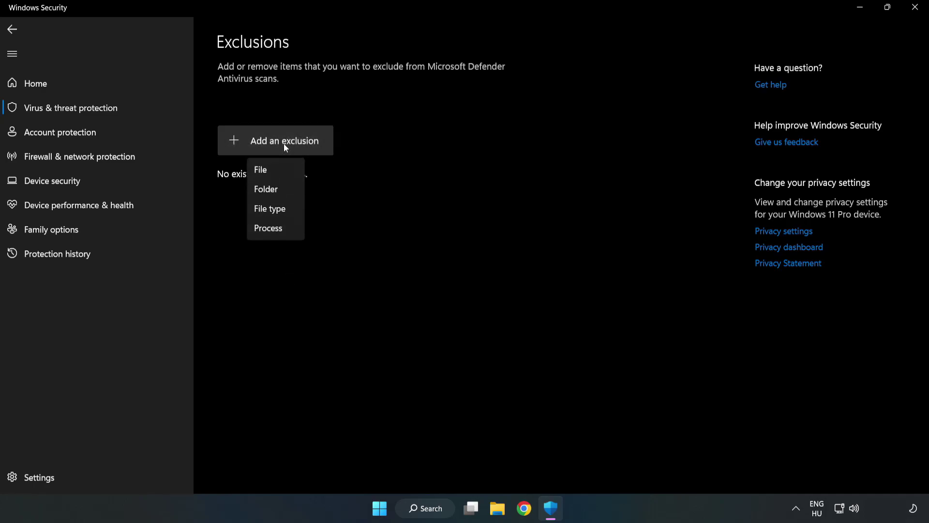
# Add a File exclusion for the shortcut in C:\Program Files (x86)\NOT WORKING APP, listed as chrome.exe.
pyautogui.click(265, 173)
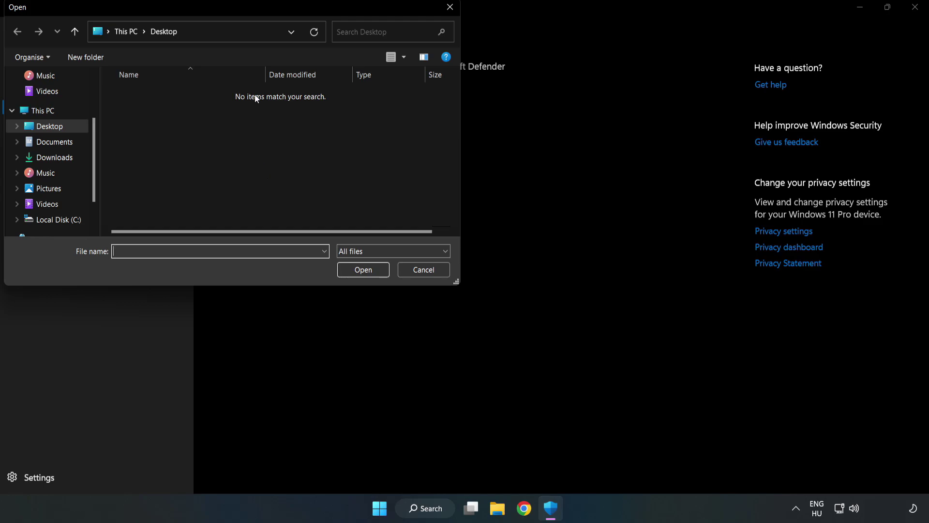
pyautogui.moveTo(248, 9); pyautogui.dragTo(428, 107)
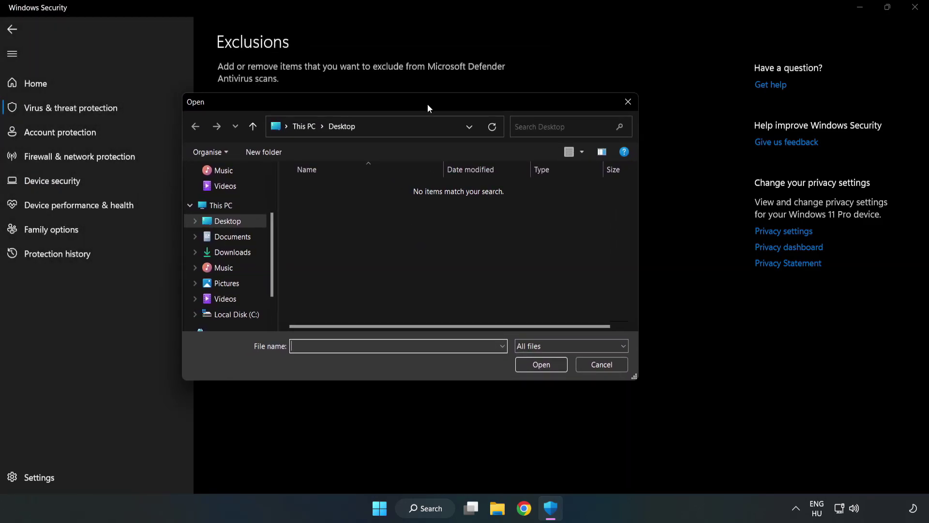
pyautogui.click(237, 315)
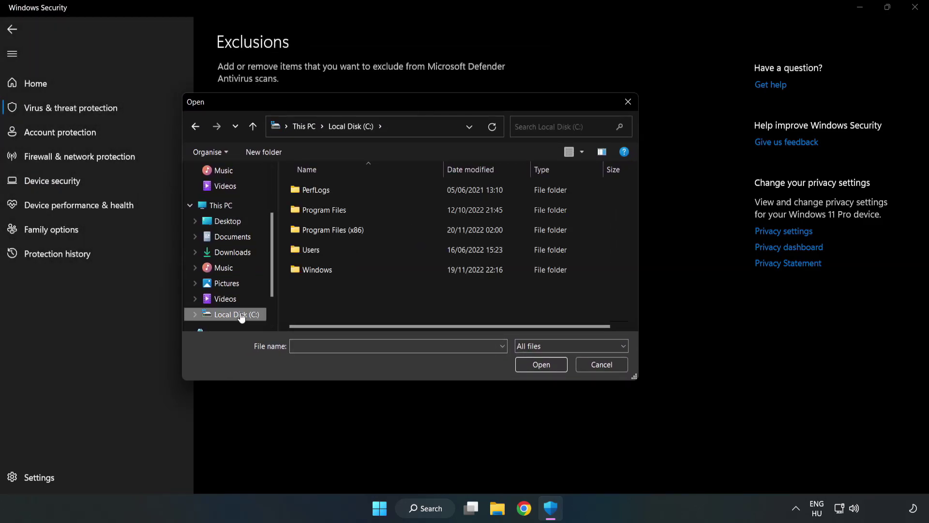
pyautogui.doubleClick(365, 231)
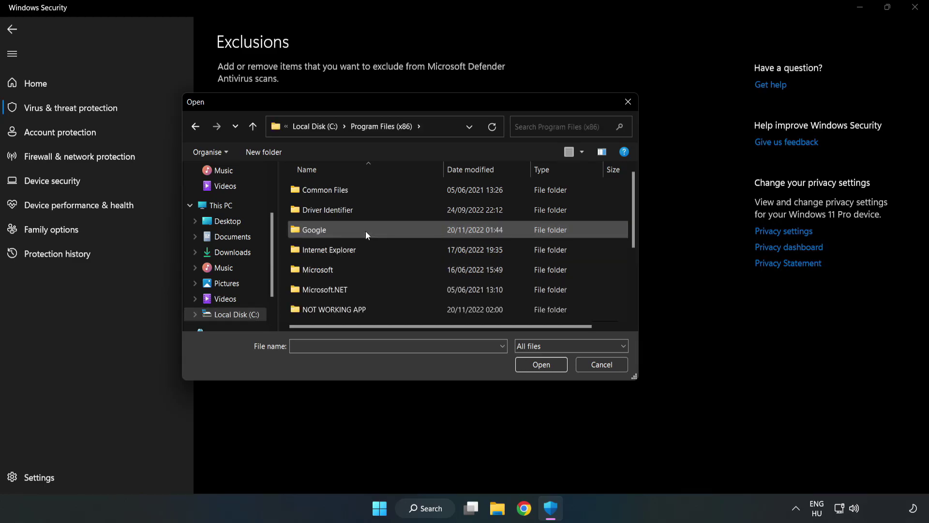
pyautogui.doubleClick(365, 306)
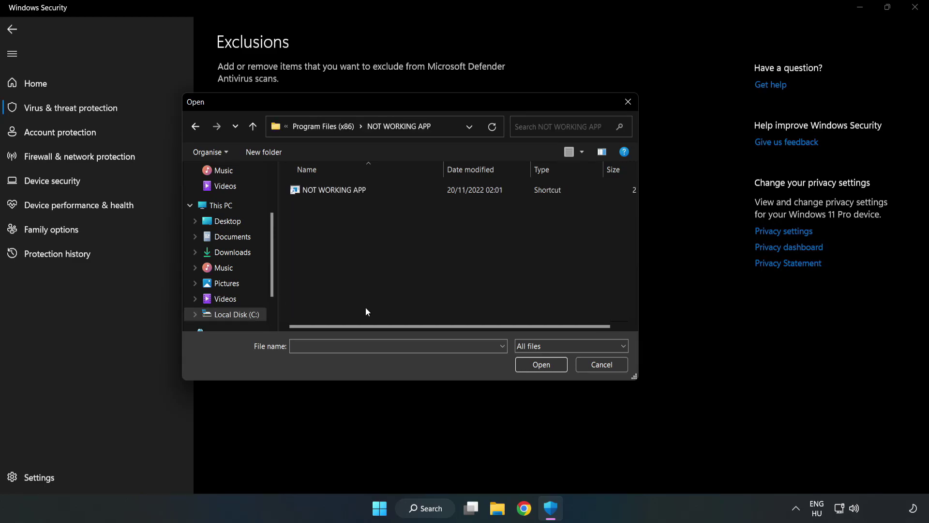
pyautogui.click(327, 189)
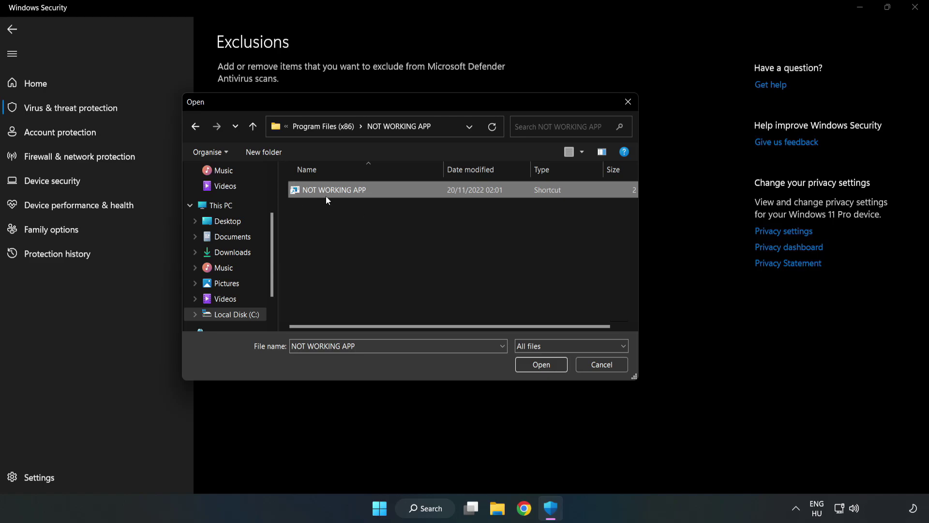
pyautogui.click(541, 366)
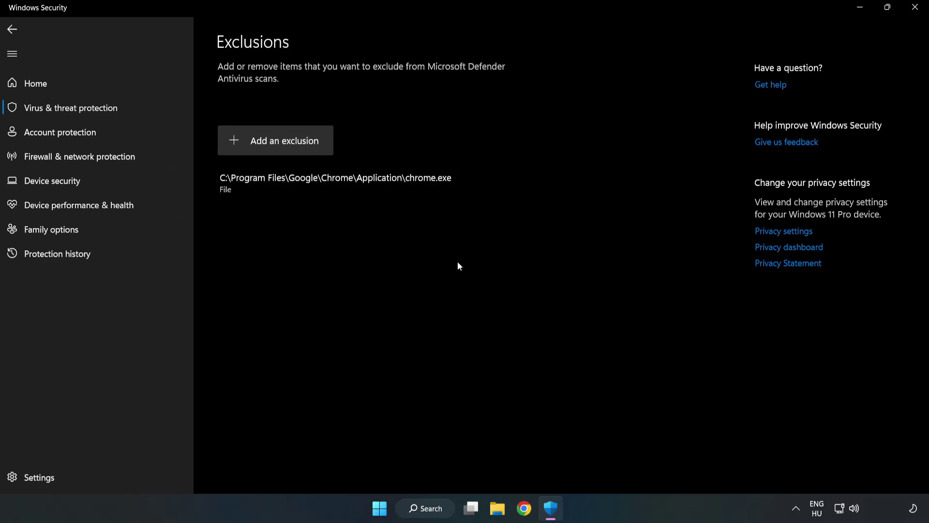
# Close Windows Security and show the Start menu power options, including Restart.
pyautogui.click(914, 11)
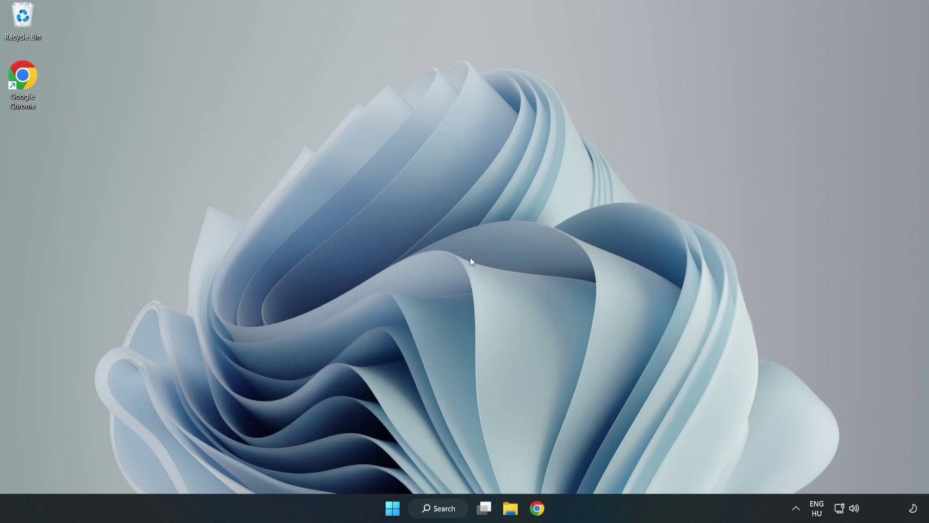
pyautogui.click(393, 508)
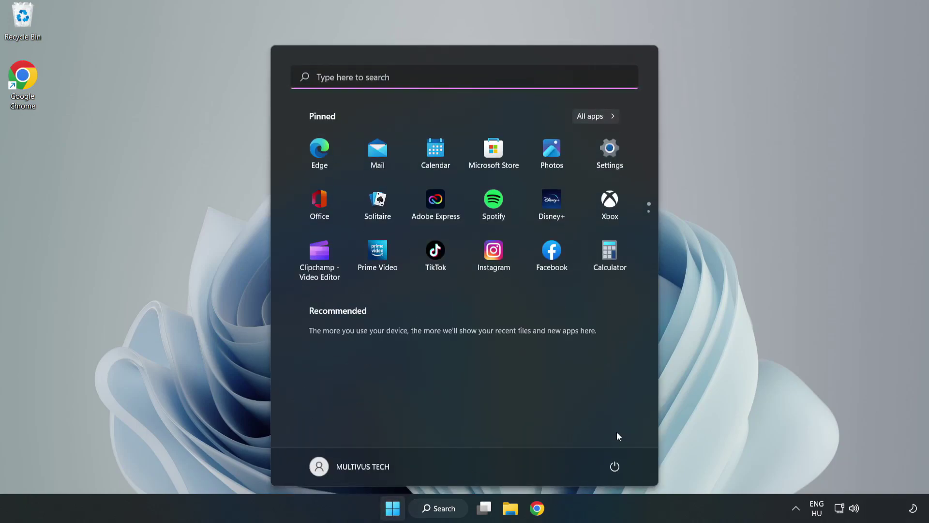
pyautogui.click(615, 465)
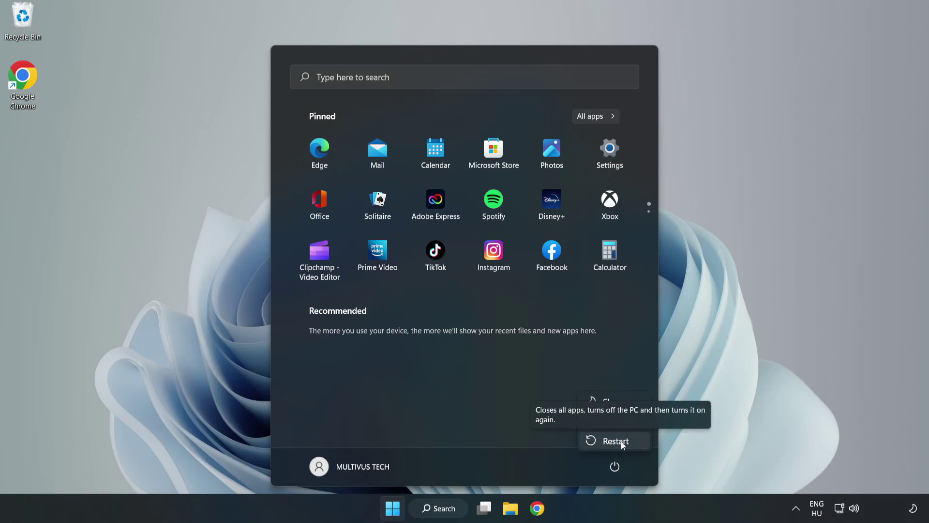